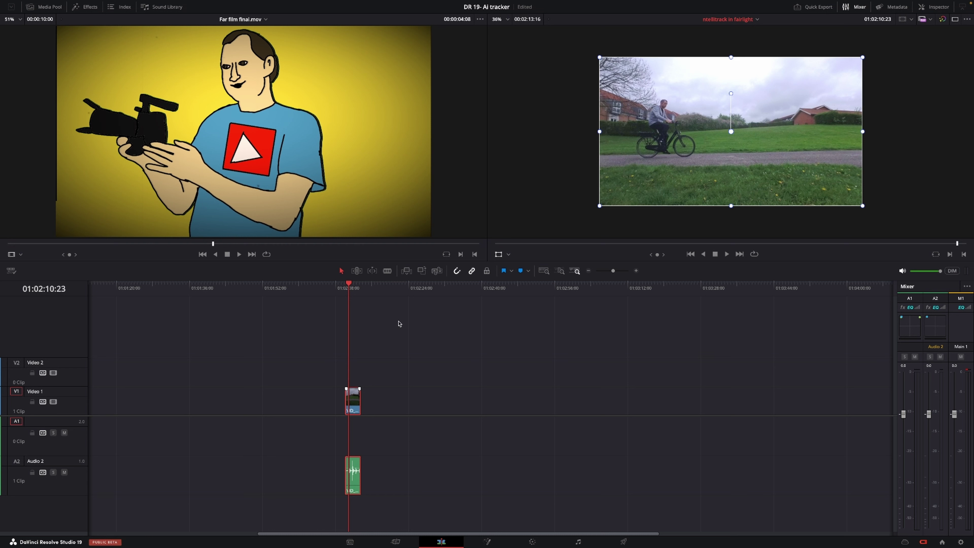
Check the Audio 2 clip's attributes show Mono format on Embedded Channel 1
left_click(353, 484)
right_click(353, 484)
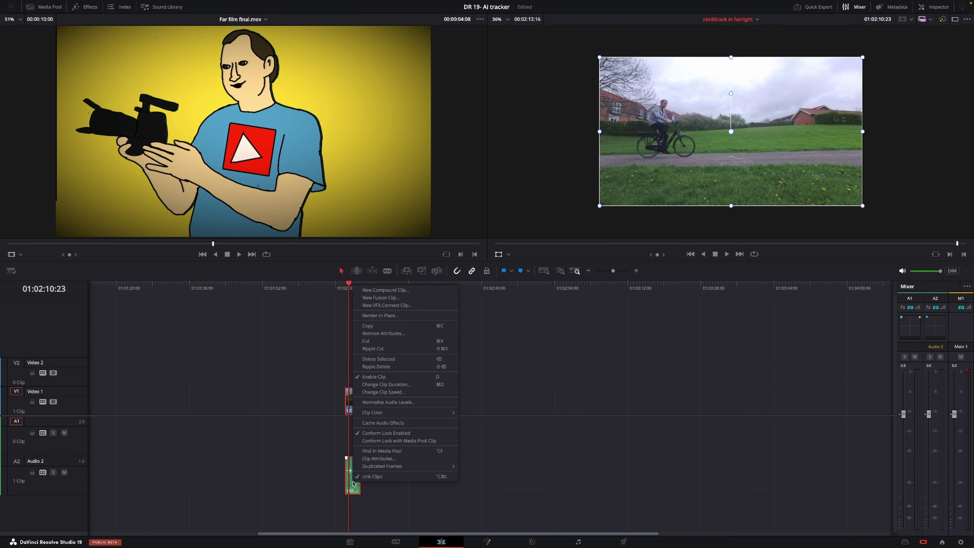
left_click(374, 458)
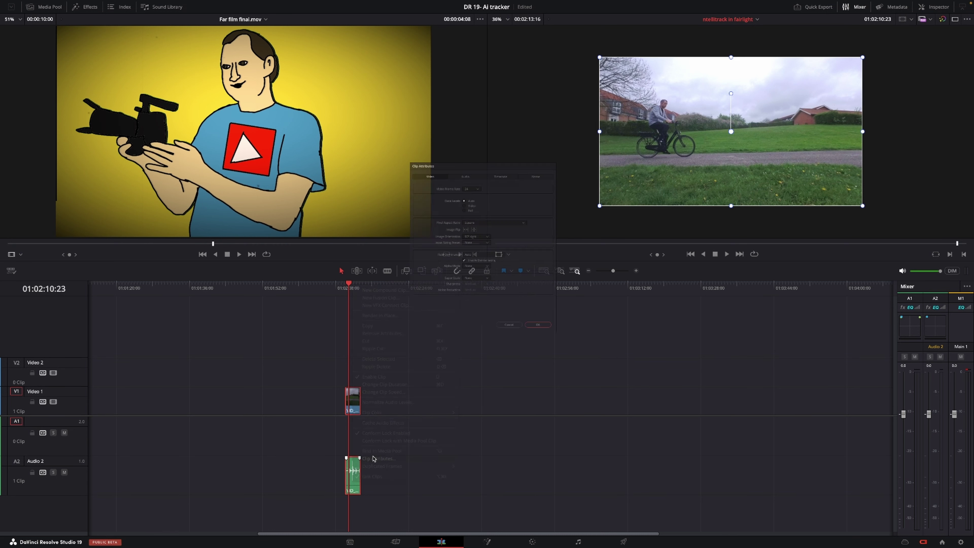
left_click(454, 135)
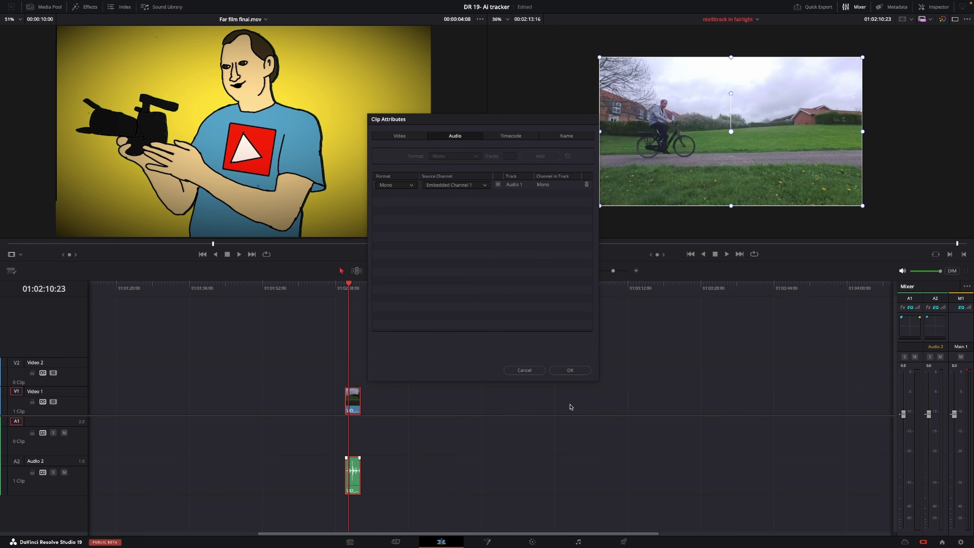
left_click(566, 370)
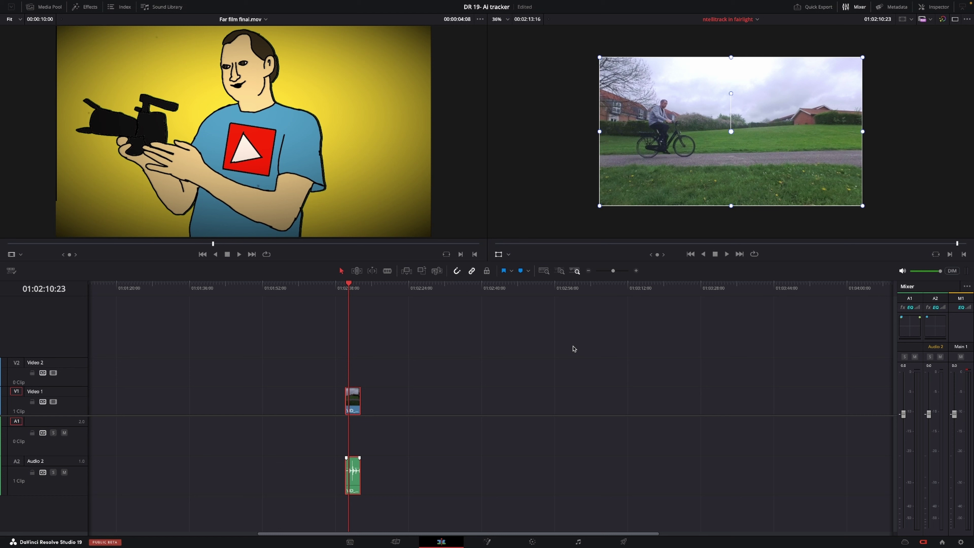
On the Fairlight page, play the cyclist clip once and return to its start
left_click(575, 541)
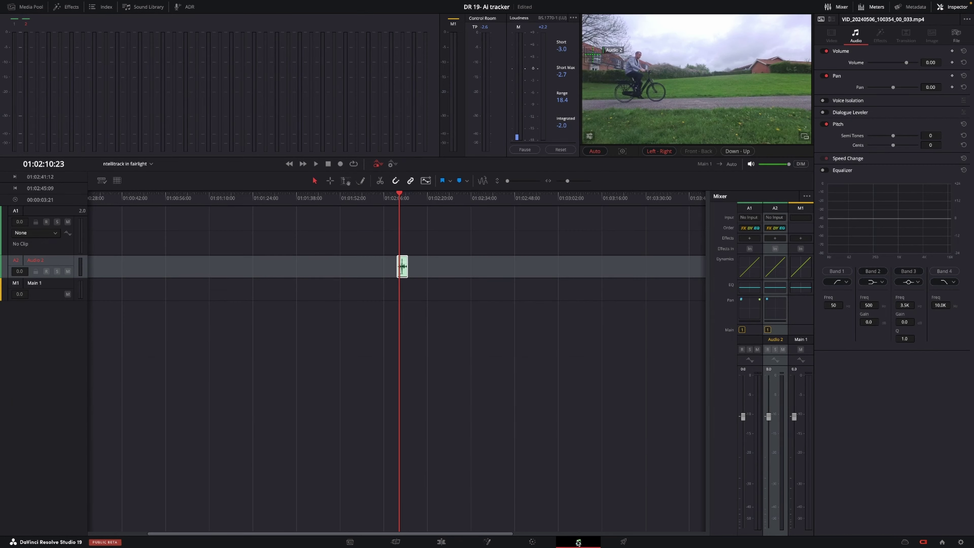
key("space")
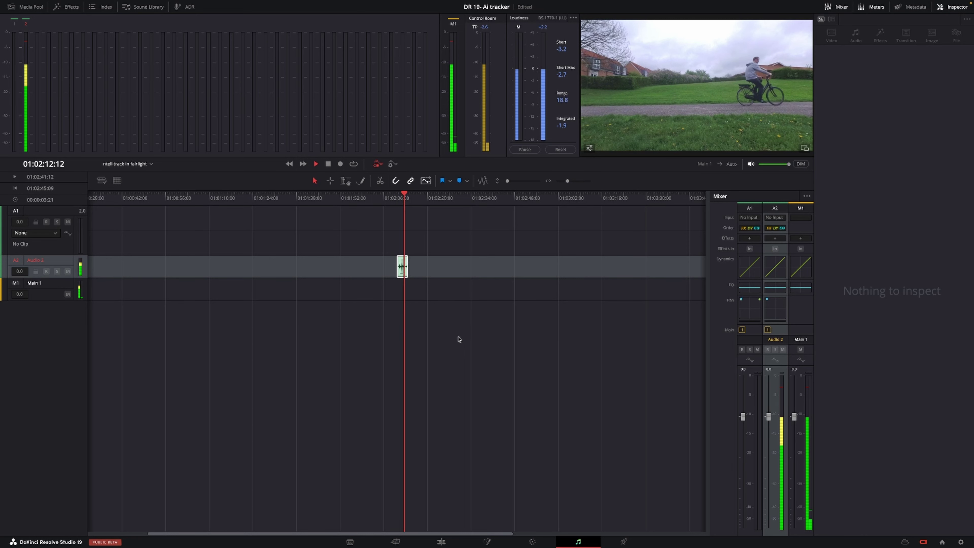
key("space")
key("Up")
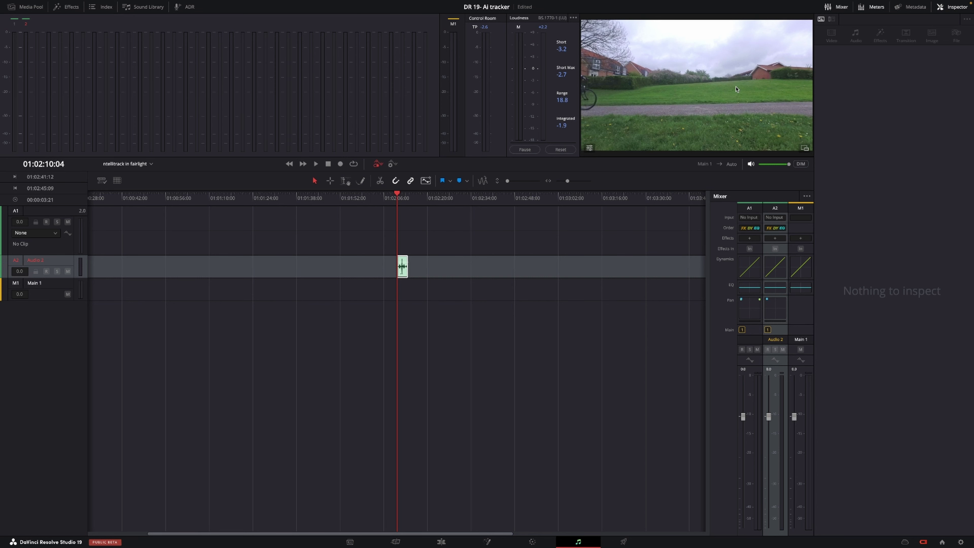
Float the viewer up and right, then mark a 00:00:03:12 in/out range over the Audio 2 clip
left_click(805, 148)
left_click_drag(664, 160, 697, 101)
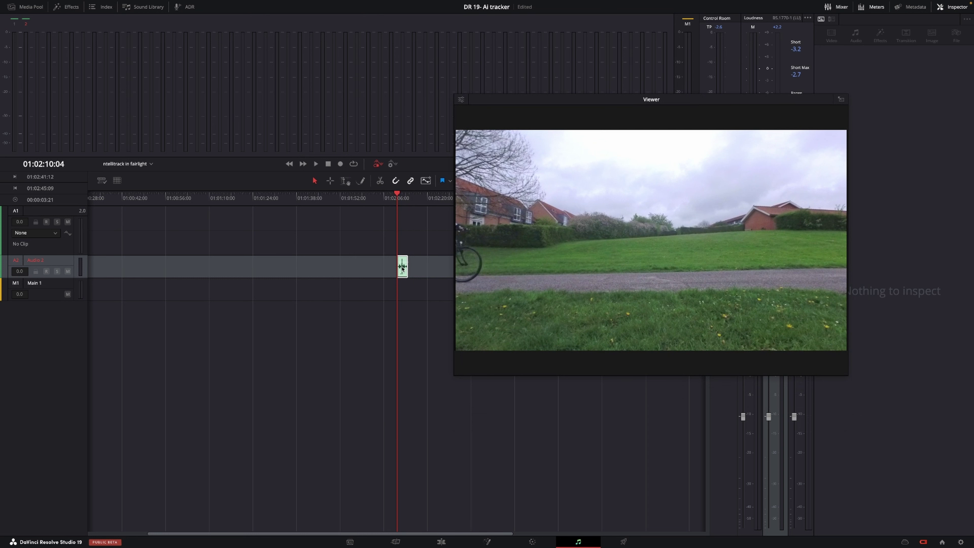
left_click(33, 262)
left_click(122, 267)
left_click(67, 266)
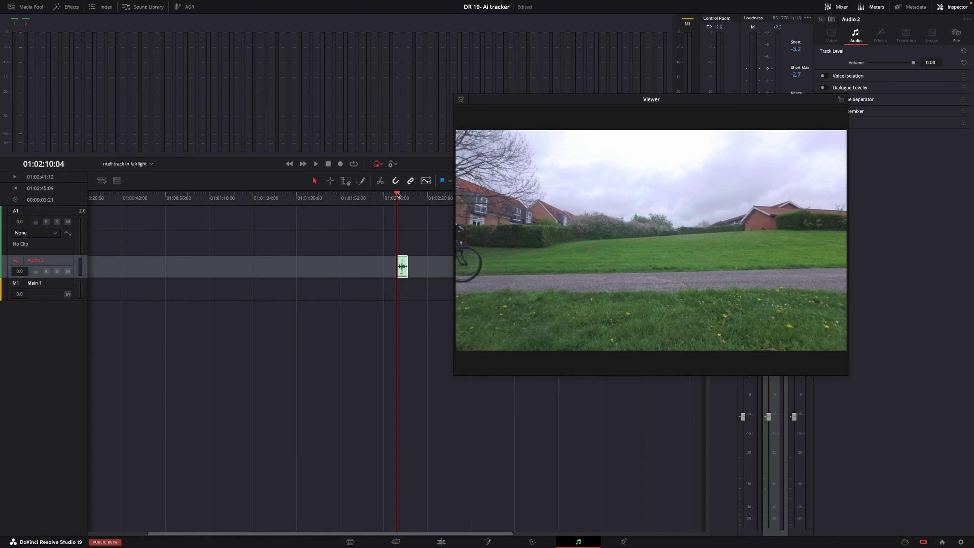
key("x")
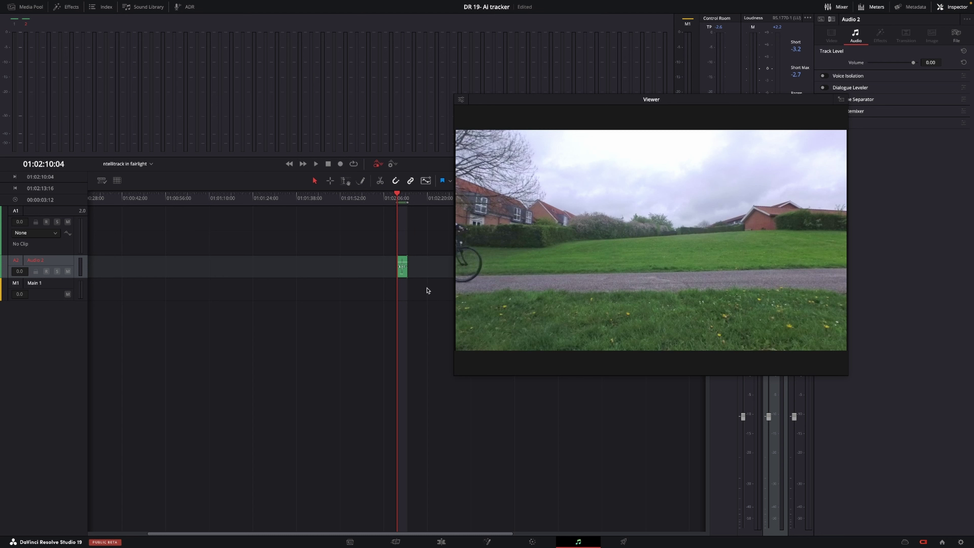
Show the tracker controls, place the Audio 2 tracking box on the bicycle, and start tracking
left_click(460, 101)
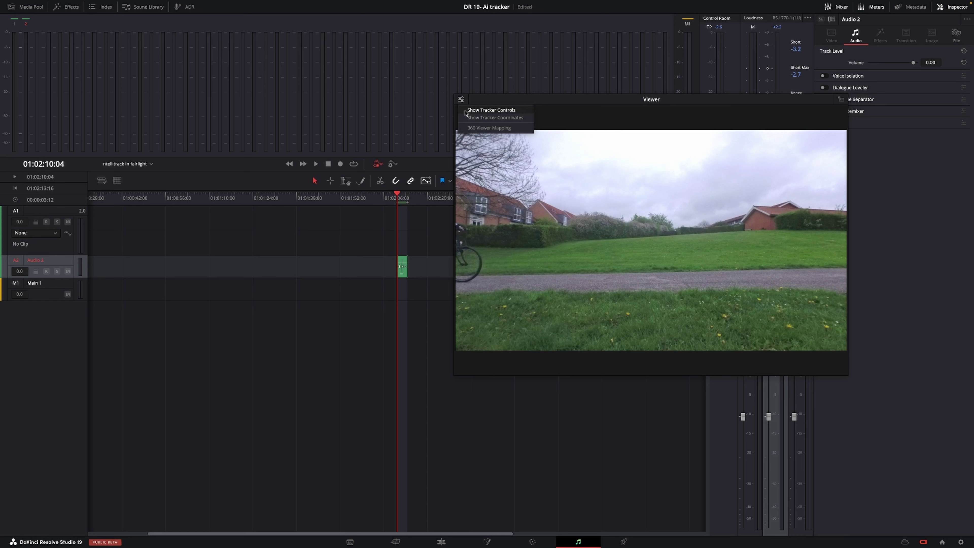
left_click(491, 110)
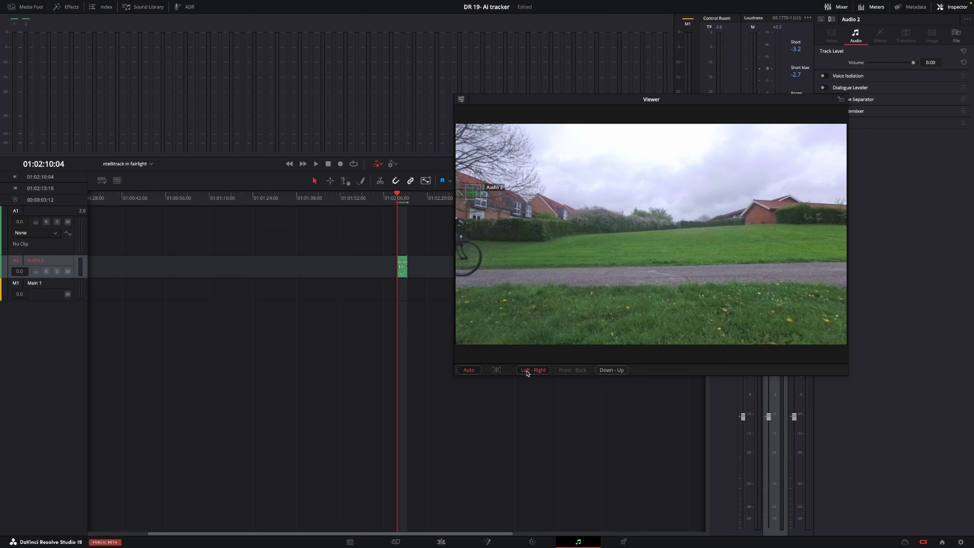
left_click(497, 370)
left_click_drag(472, 193, 464, 242)
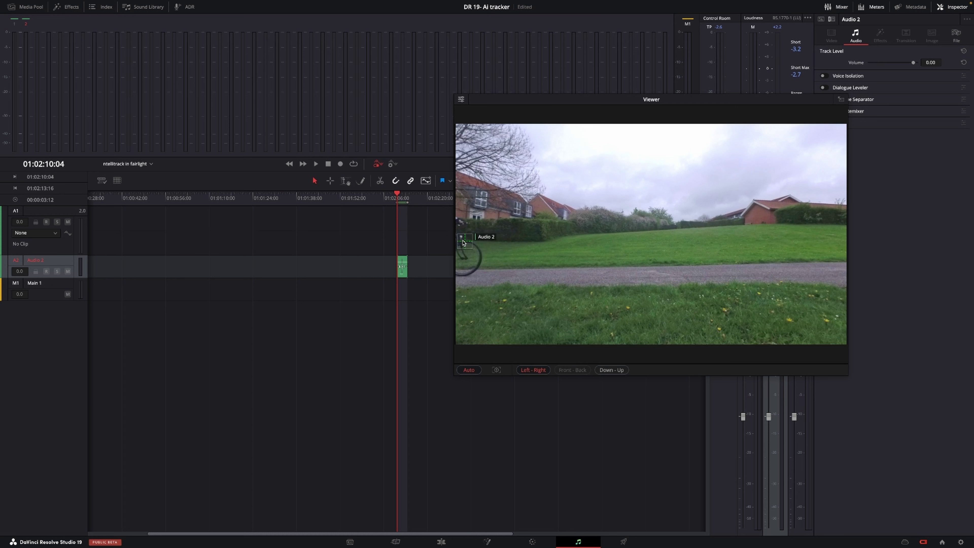
left_click(495, 370)
Step through the tracked frames and nudge the Audio 2 tracker box onto the cyclist
key("space")
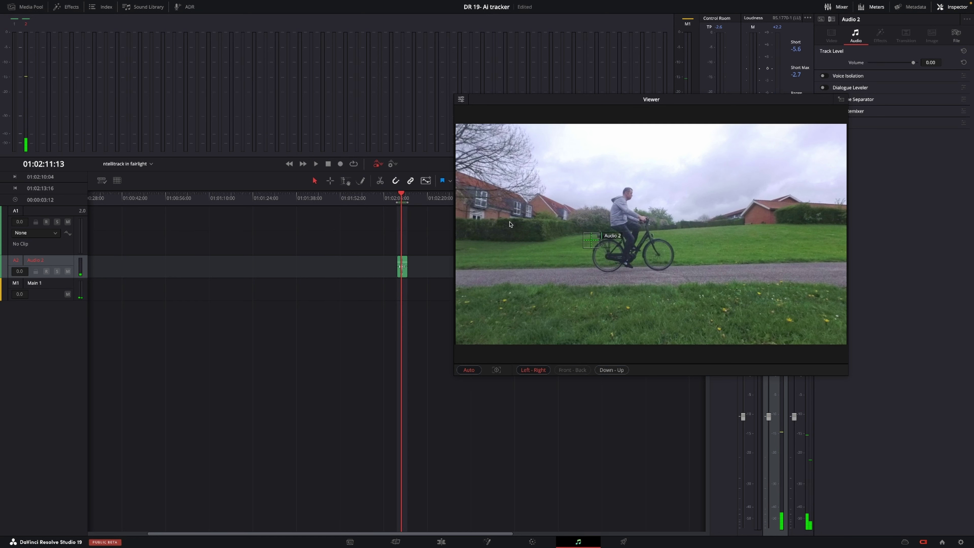
key("Left")
key("Left")
key("Left")
key("Left")
key("Left")
key("Left")
key("Left")
key("Left")
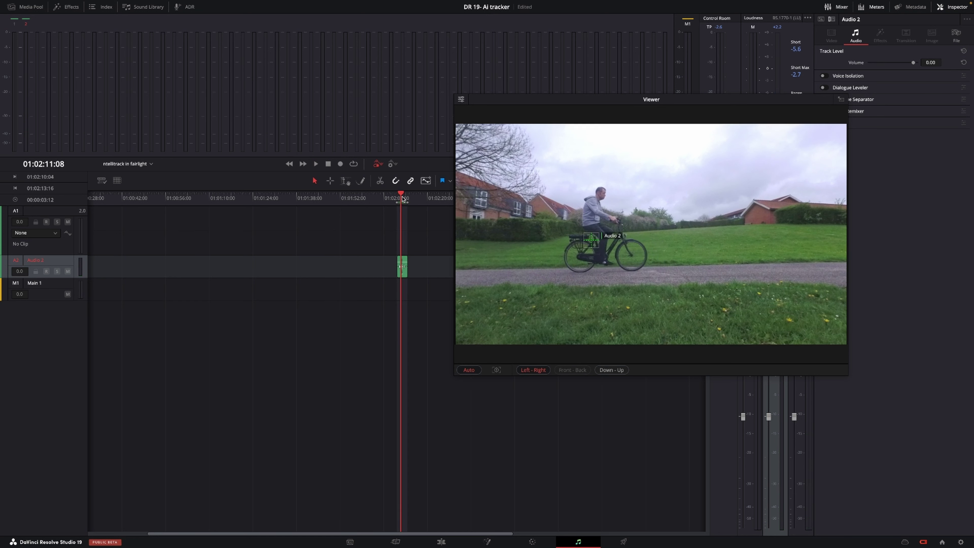
key("Left")
key("Left")
key("Left")
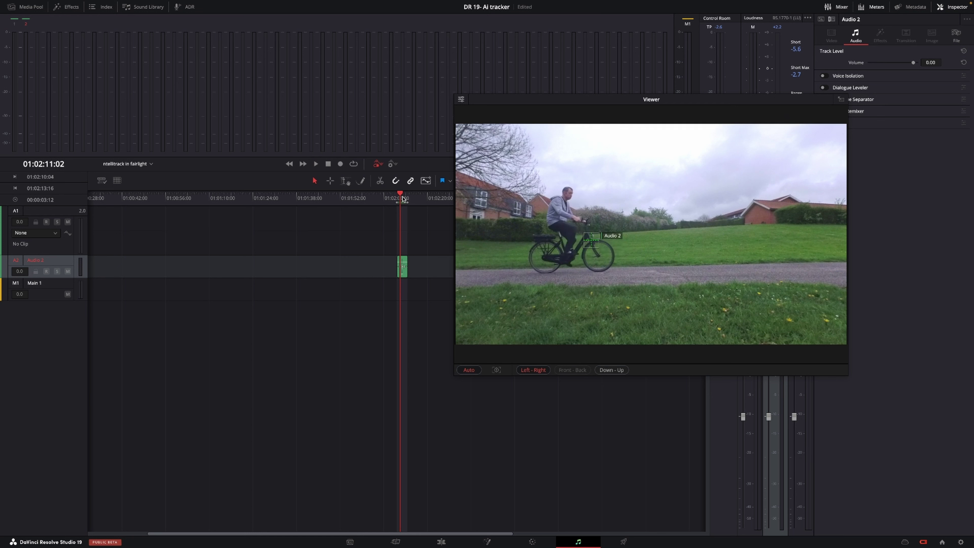
key("Right")
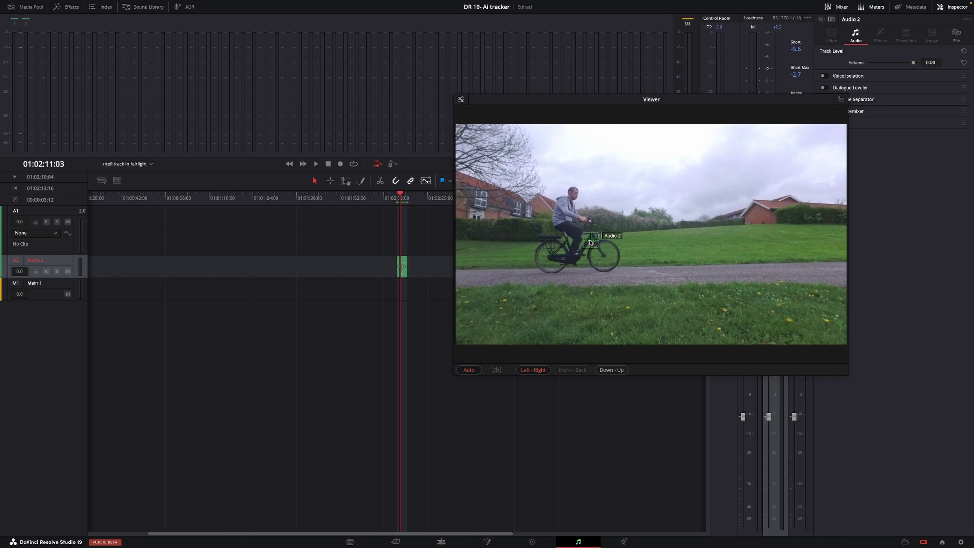
left_click_drag(590, 241, 595, 240)
Generate IntelliTrack pan data across the whole clip, check the end, and return to start
left_click(496, 370)
left_click_drag(402, 195, 403, 196)
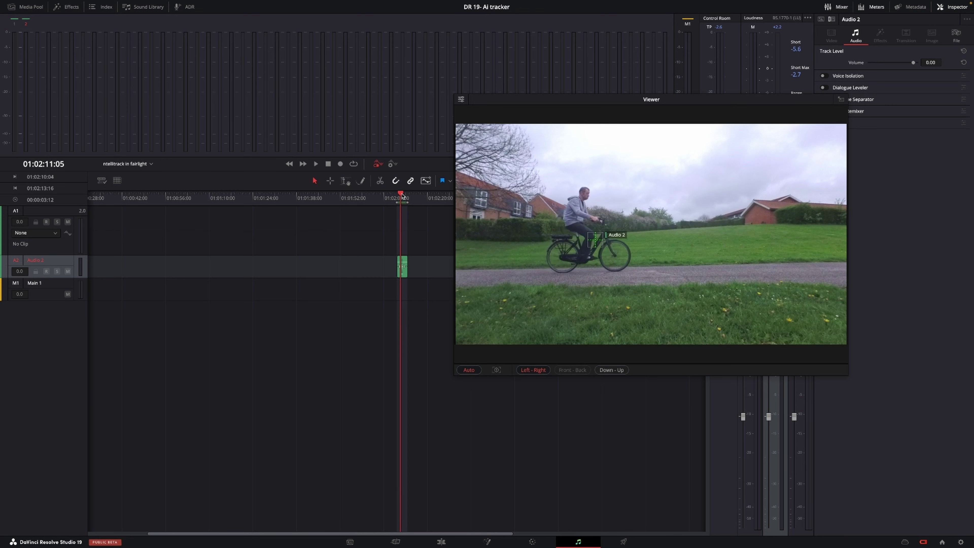
left_click(496, 370)
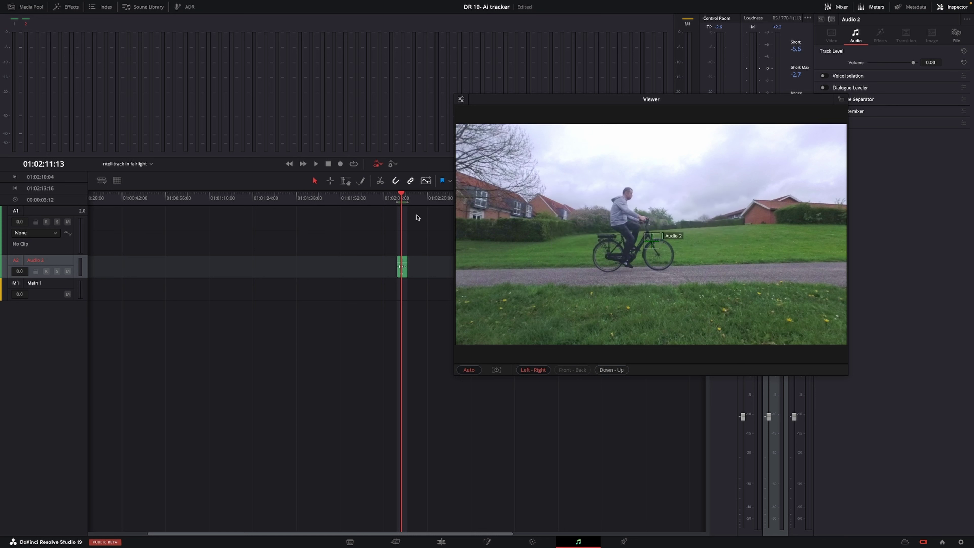
key("Down")
key("Up")
key("space")
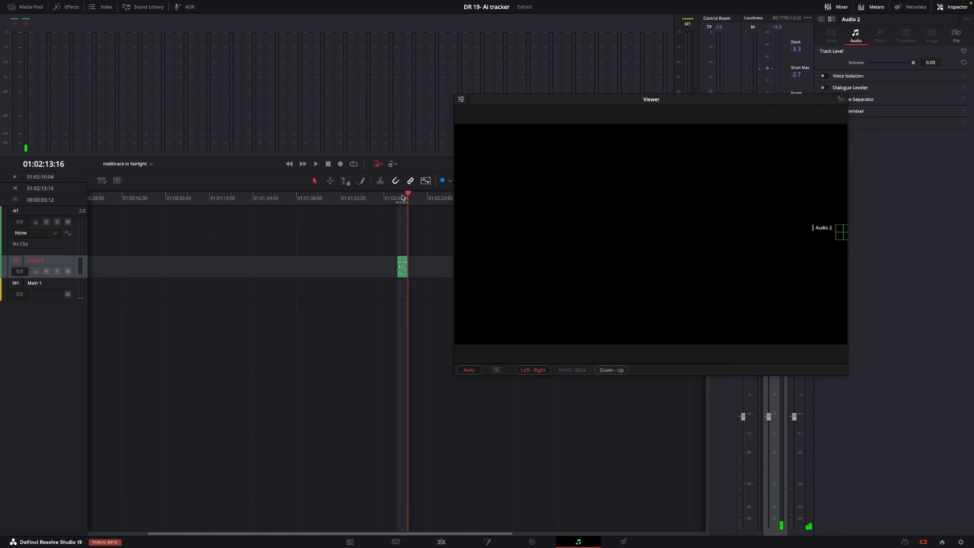
key("Up")
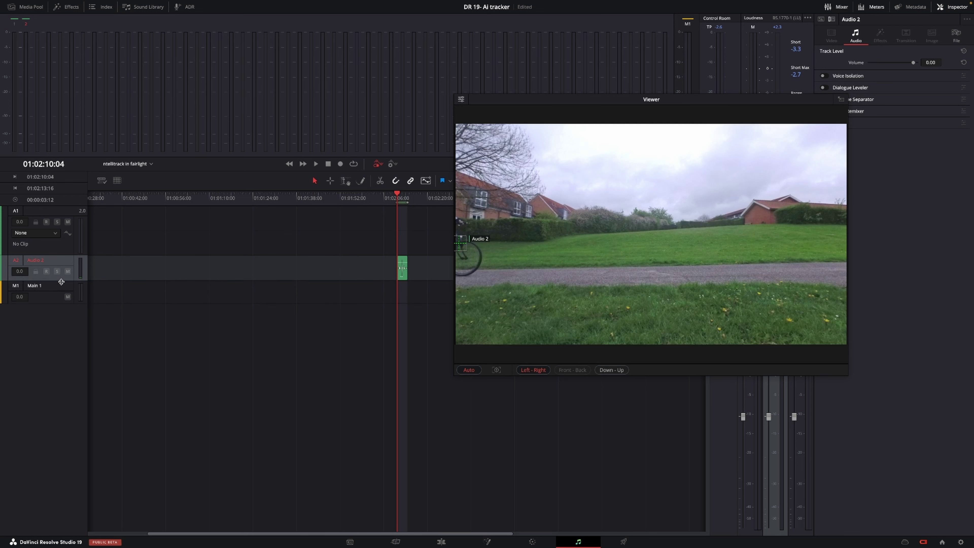
Show the Audio 2 Pan > L/R Pan automation curve and zoom the timeline onto the clip
scroll(33, 287, "up", 4)
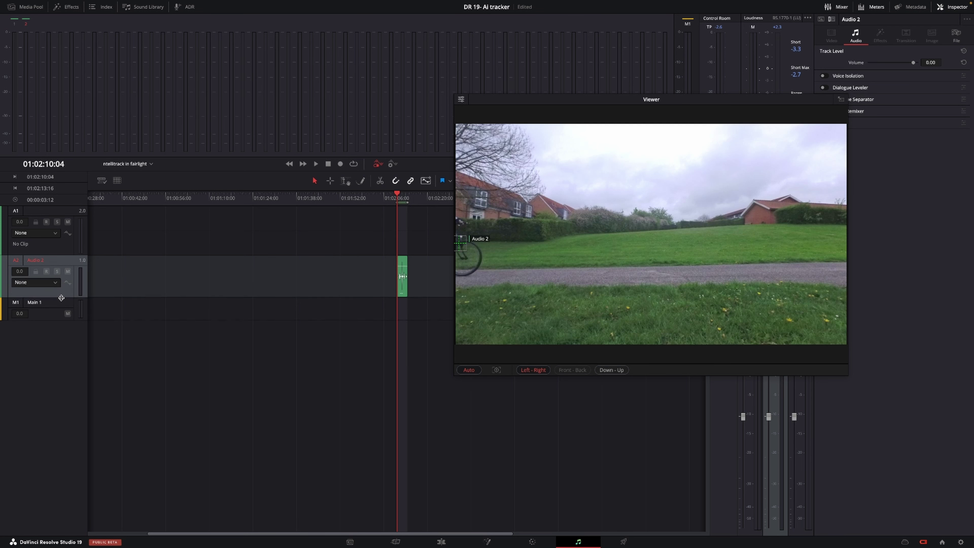
left_click(48, 284)
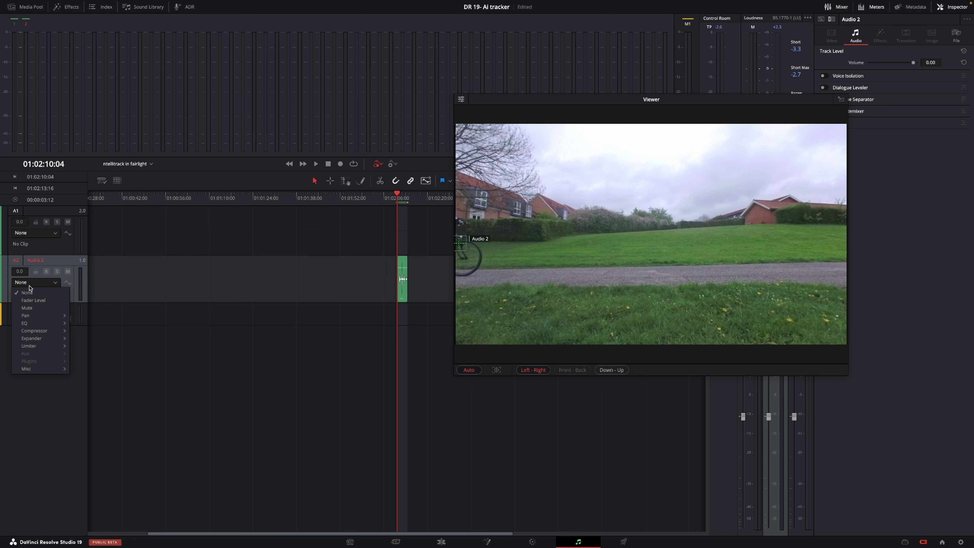
mouse_move(50, 318)
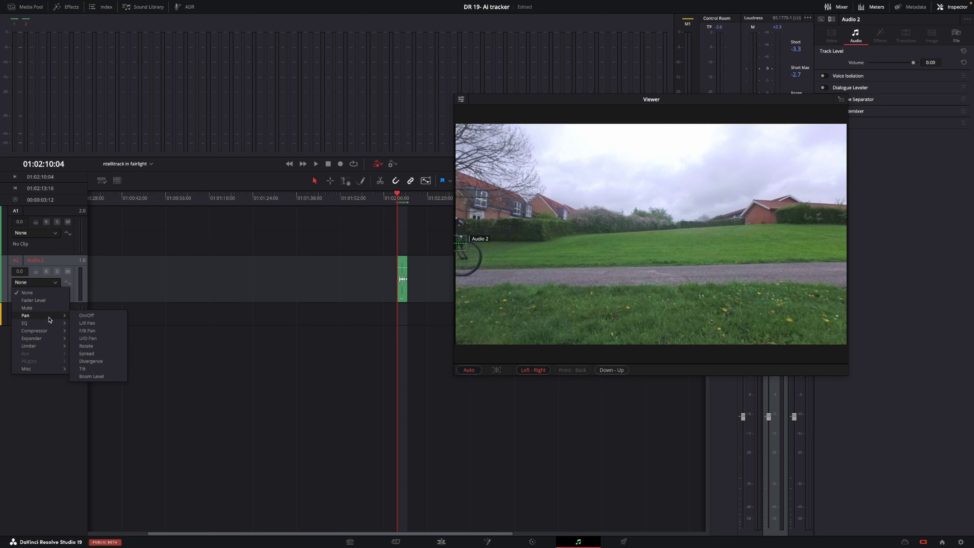
left_click(94, 325)
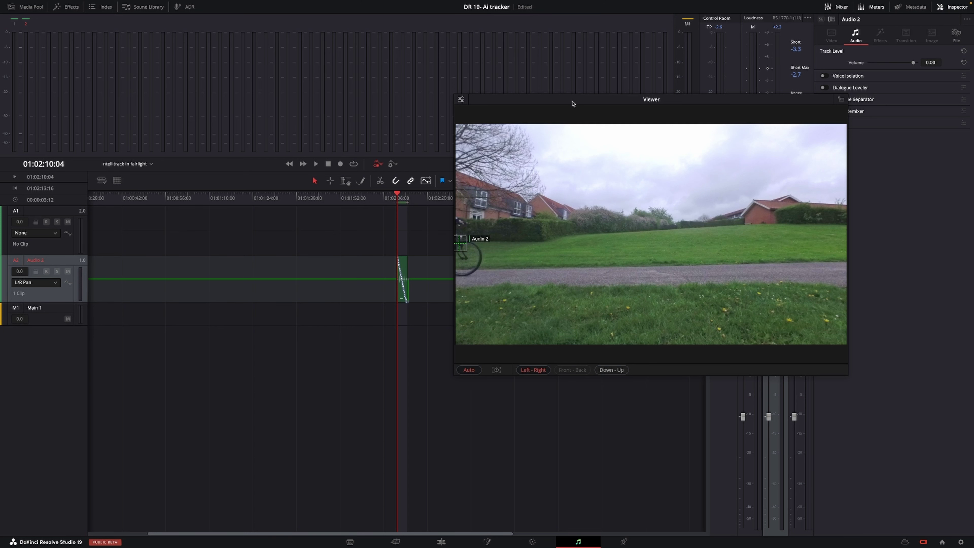
left_click_drag(572, 103, 644, 216)
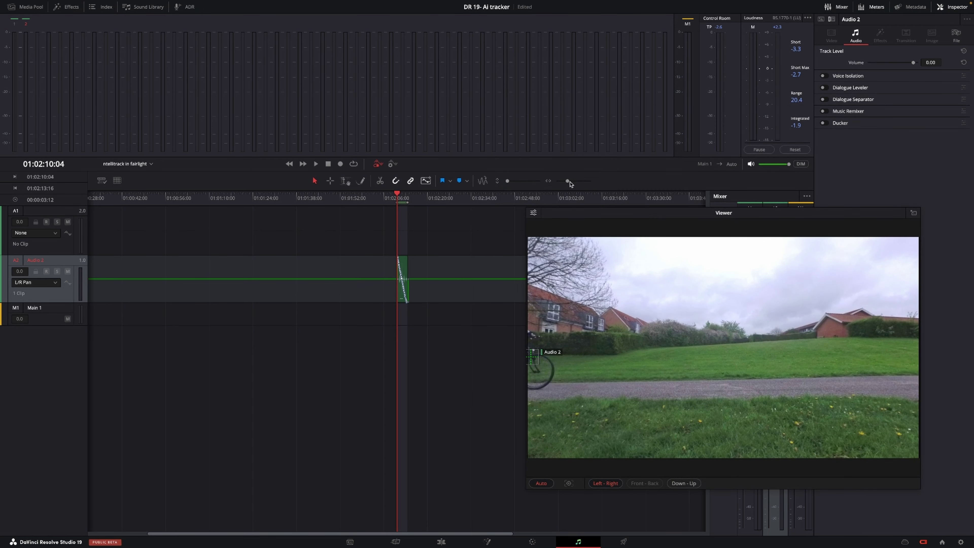
left_click_drag(570, 185, 573, 183)
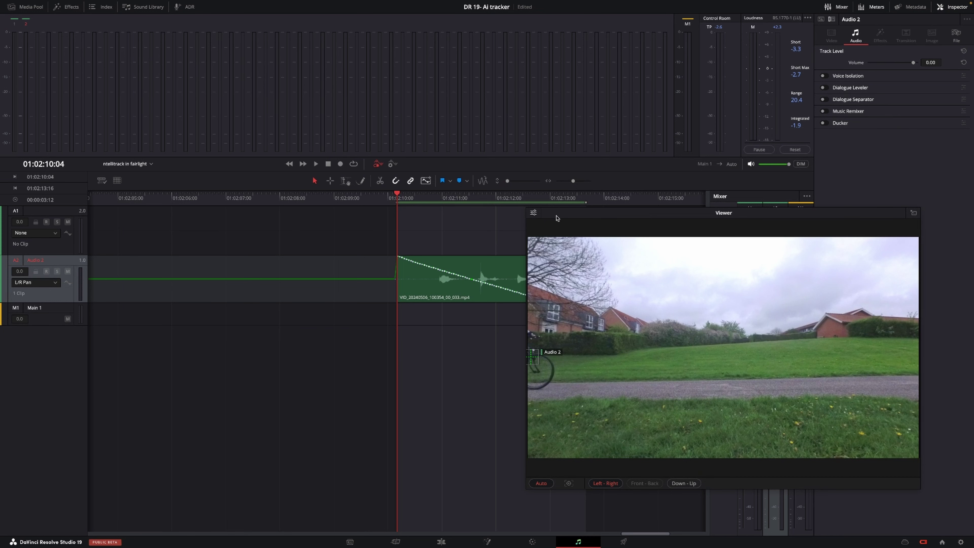
Move the floating viewer to the top-right and play the panned Audio 2 clip
left_click_drag(556, 217, 645, 66)
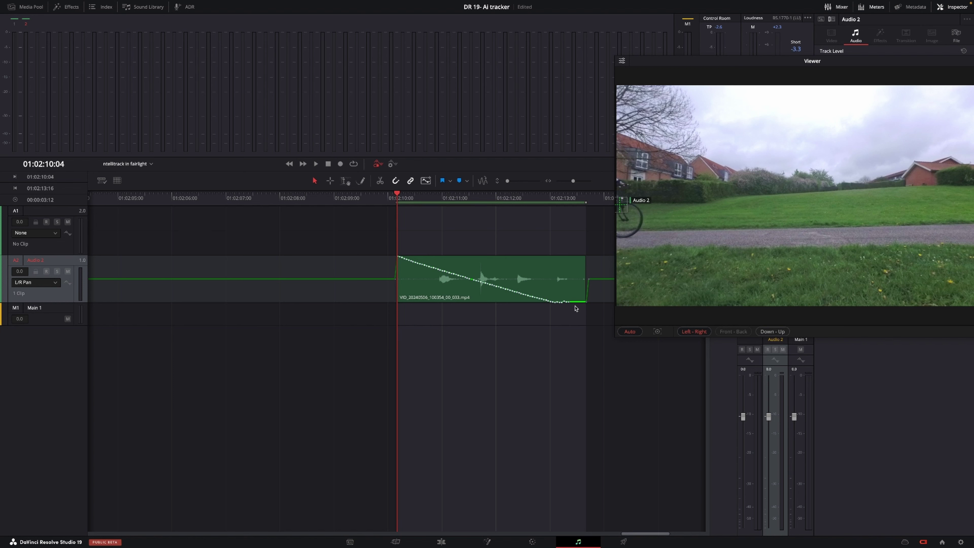
key("space")
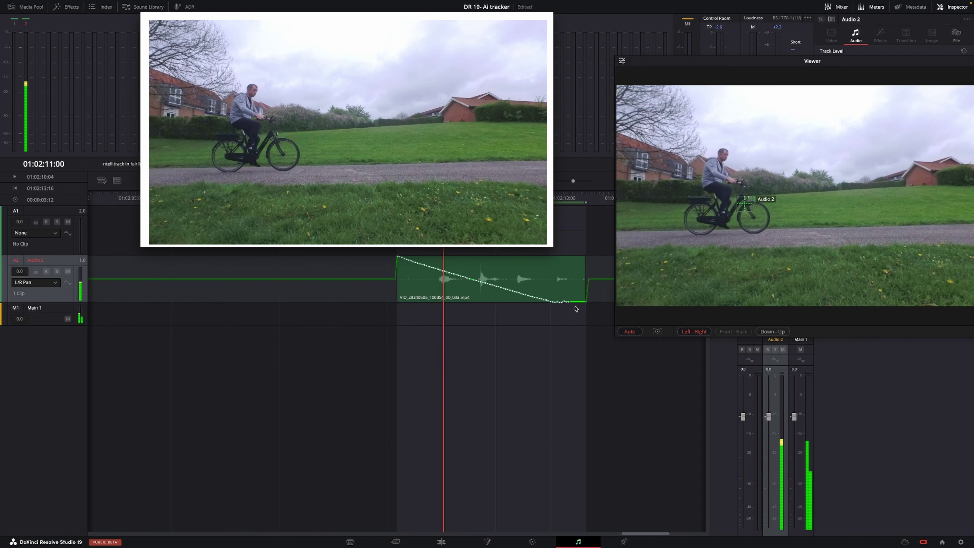